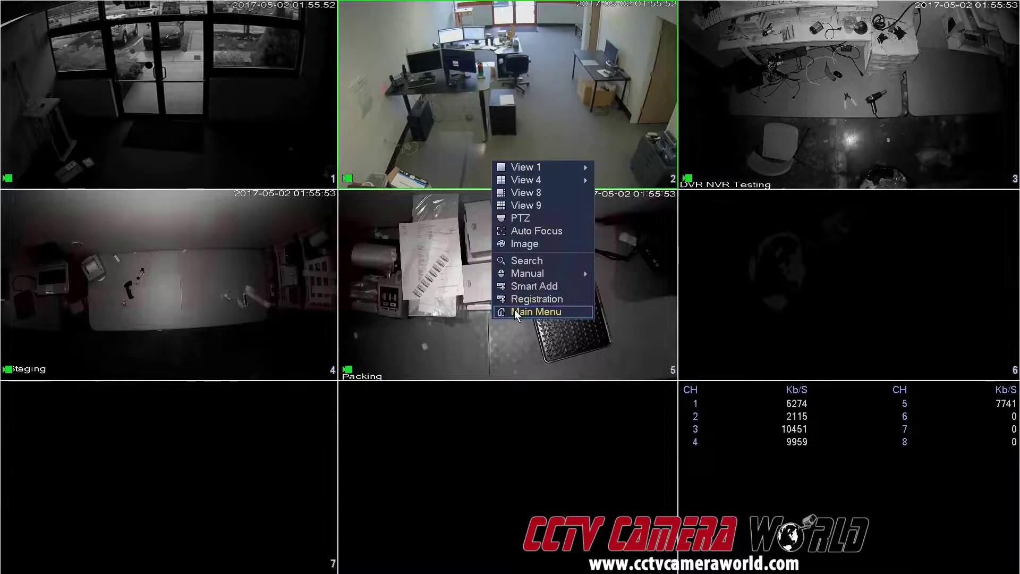
Bring up the DVR login and enter the six-character password on the on-screen keyboard
left_click(514, 311)
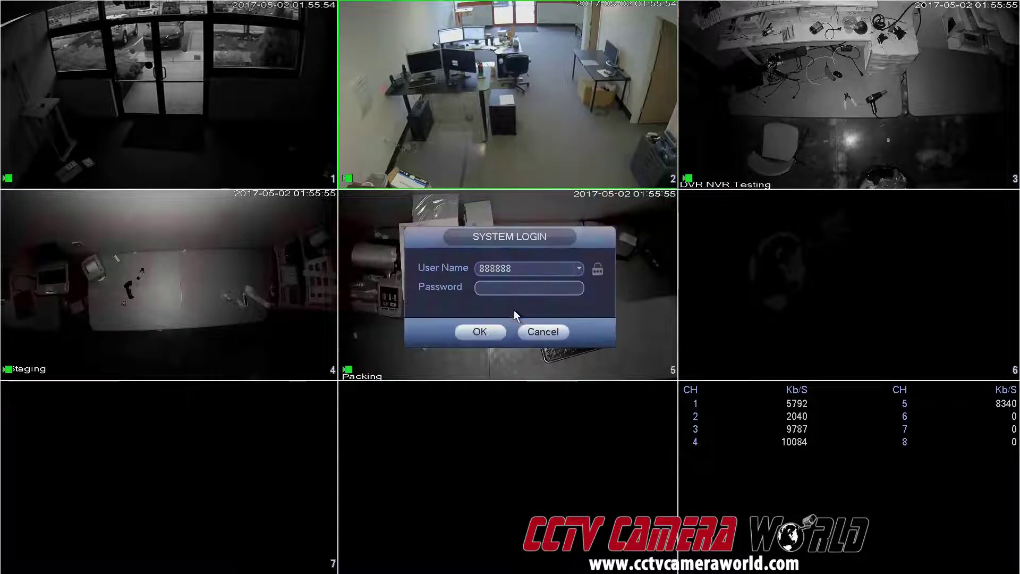
left_click(506, 288)
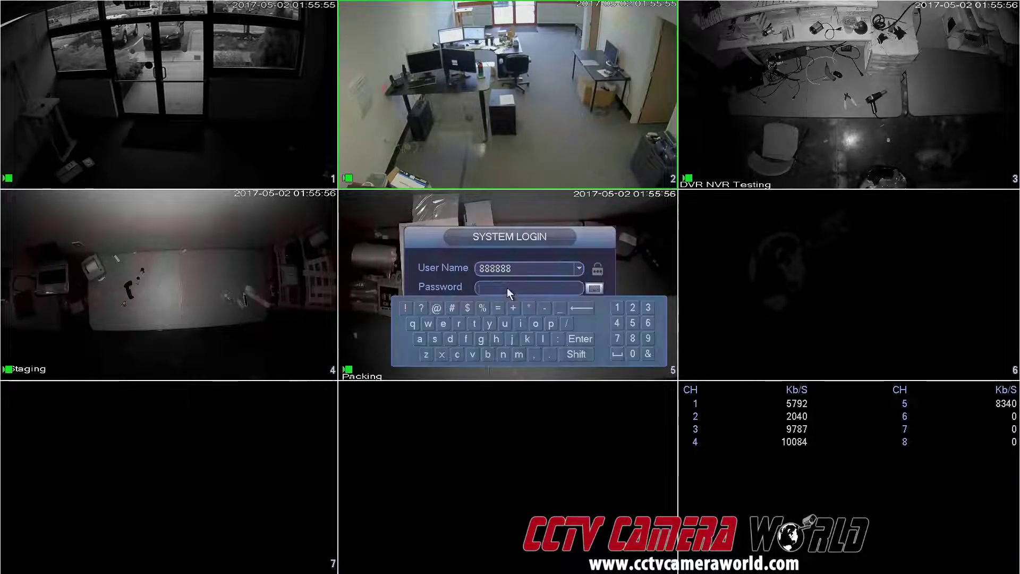
left_click(631, 339)
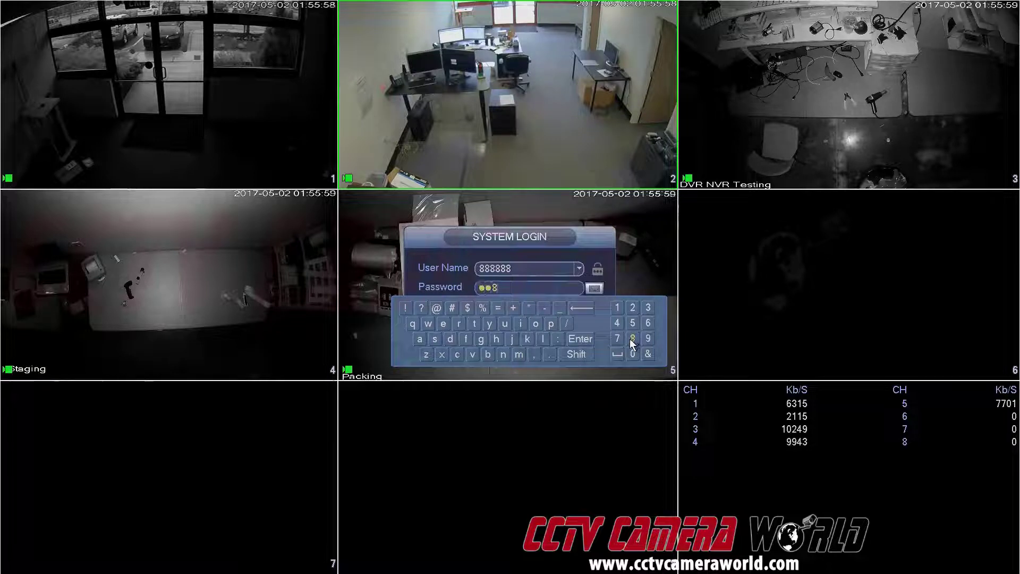
left_click(630, 339)
left_click(630, 338)
left_click(594, 338)
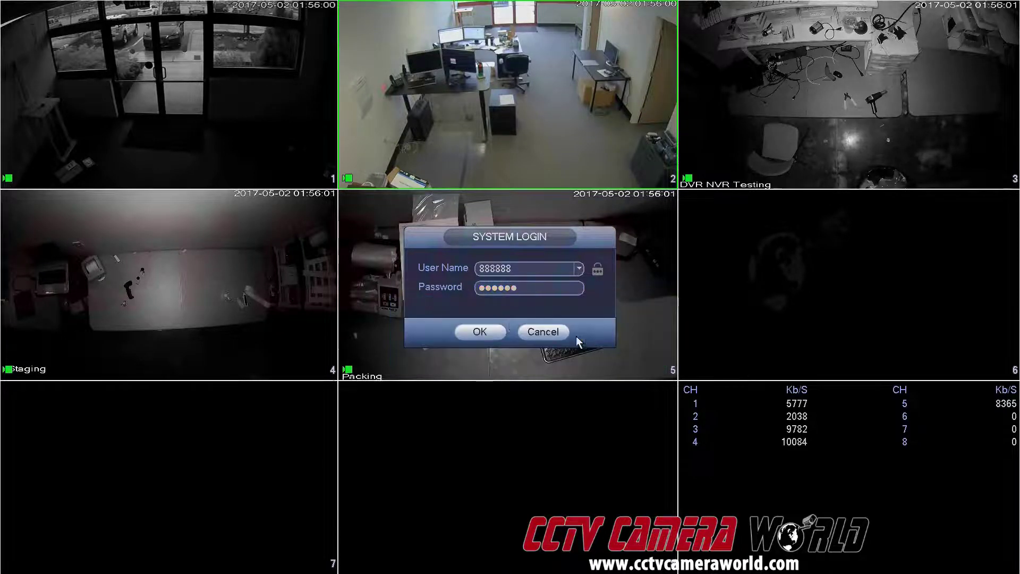
Go to Setting > Network > EASY4IP and re-tick Enable to show the DVR serial number
left_click(479, 331)
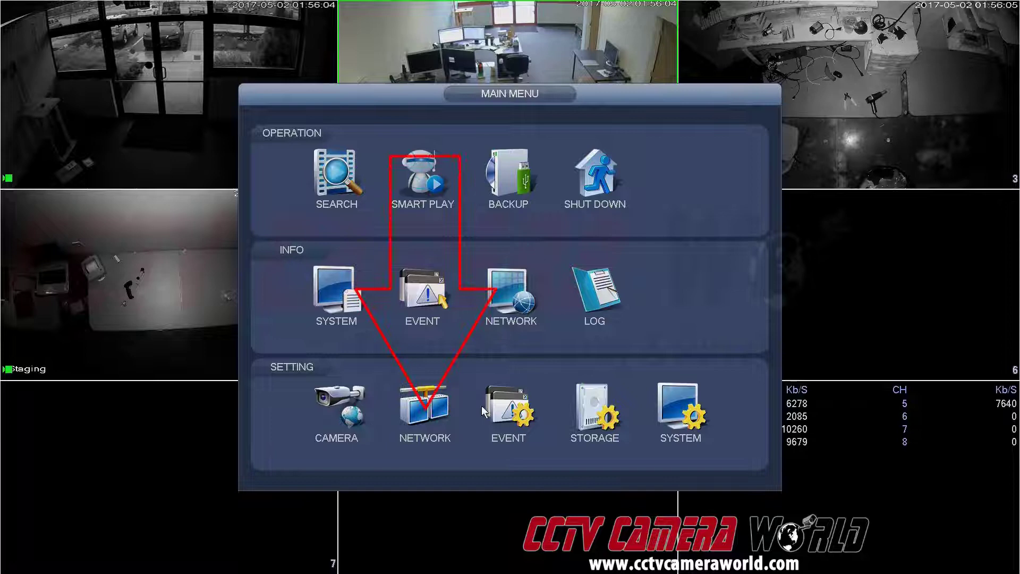
left_click(424, 411)
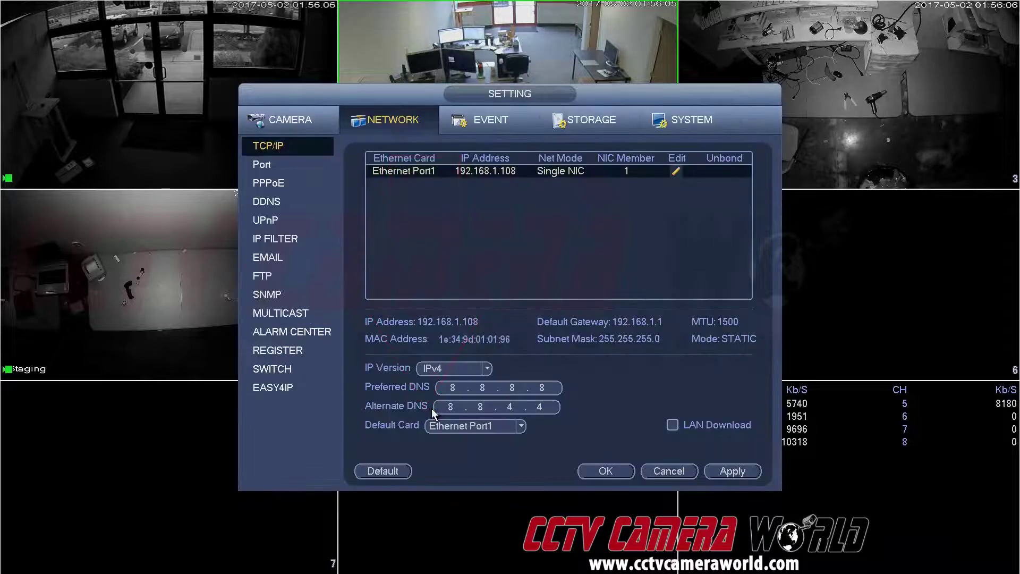
left_click(269, 387)
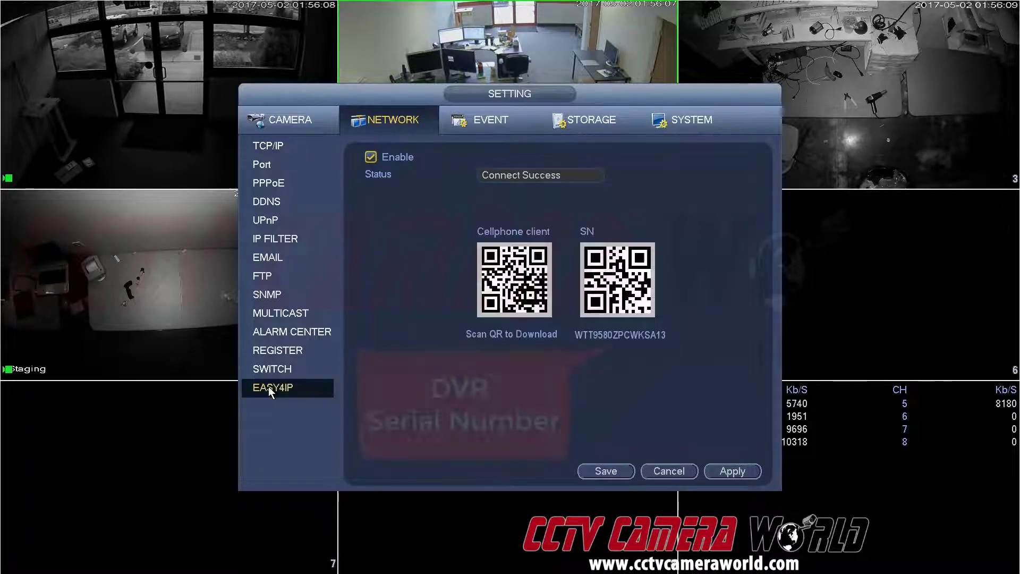
left_click(372, 157)
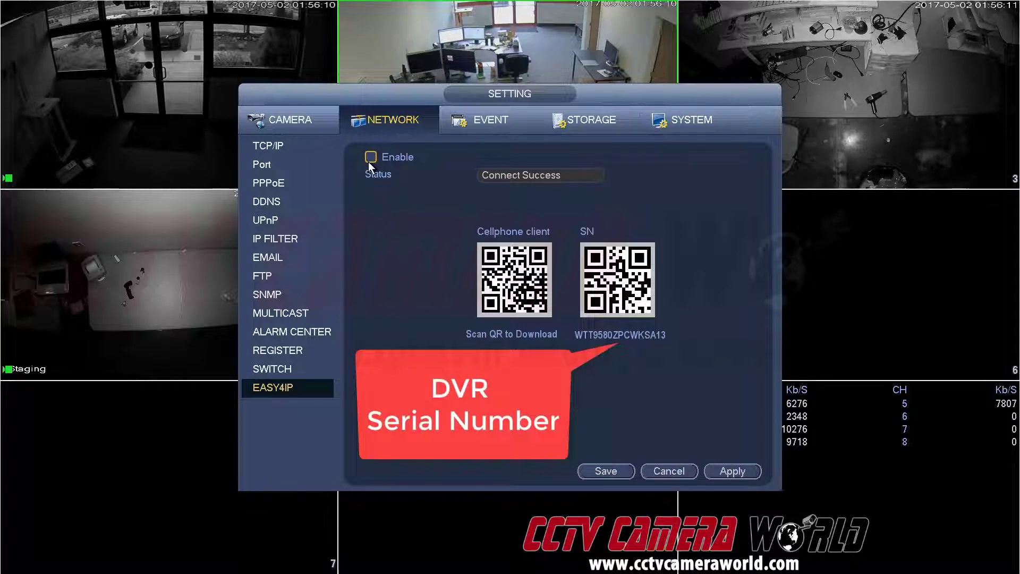
left_click(372, 159)
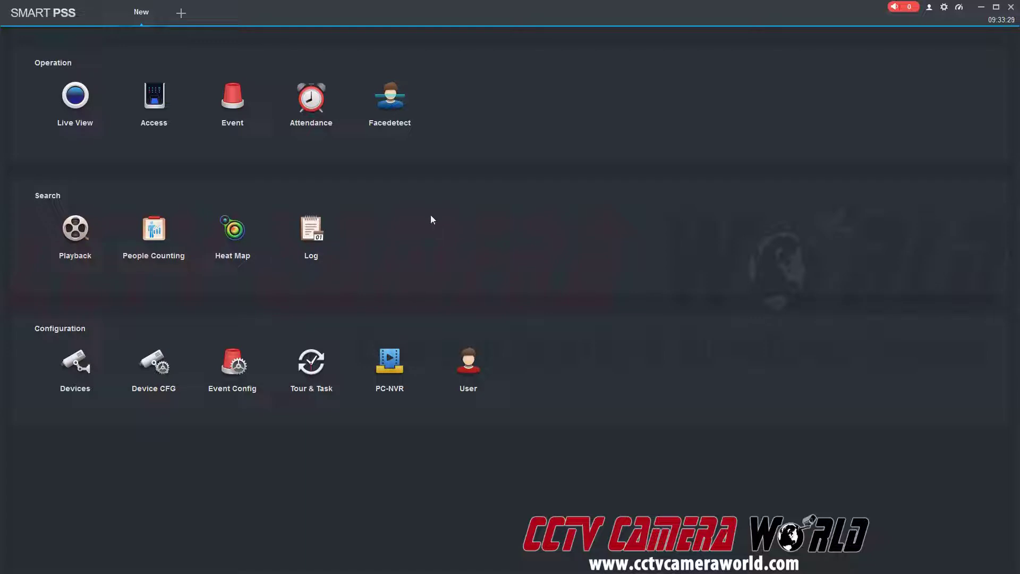
Open Devices under Configuration, open a New tab, then return to the empty Devices list
left_click(85, 371)
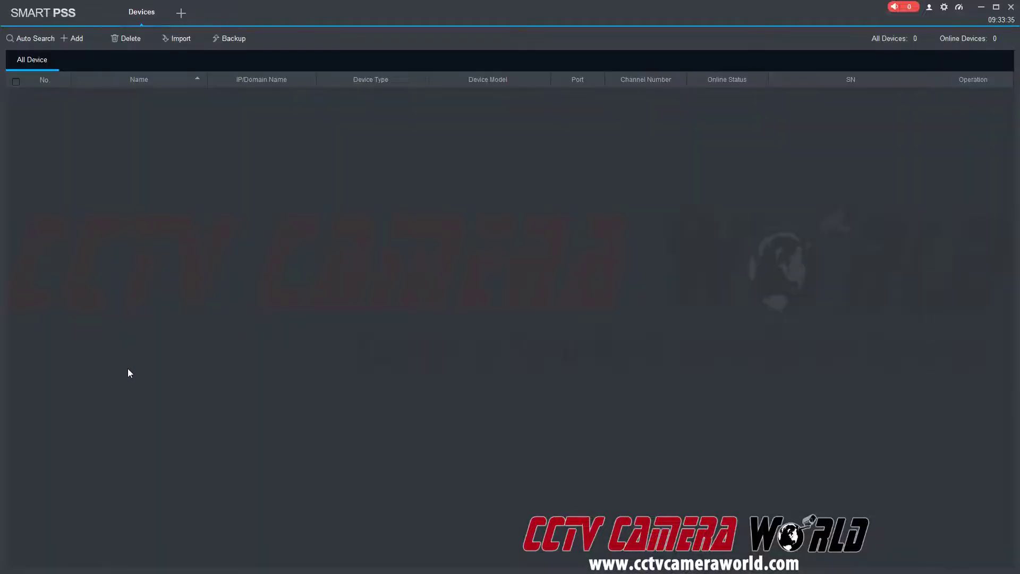
left_click(180, 14)
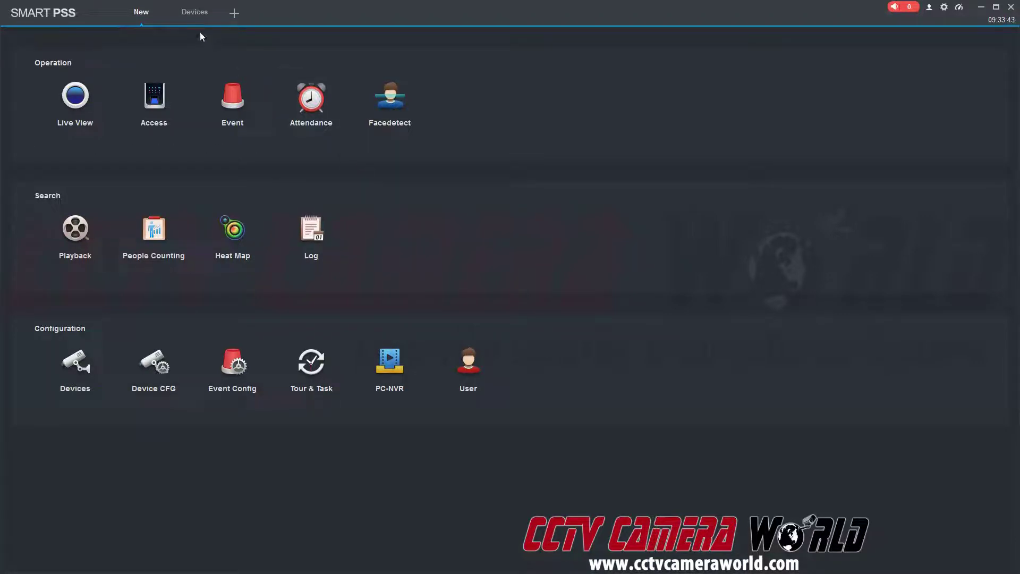
left_click(190, 17)
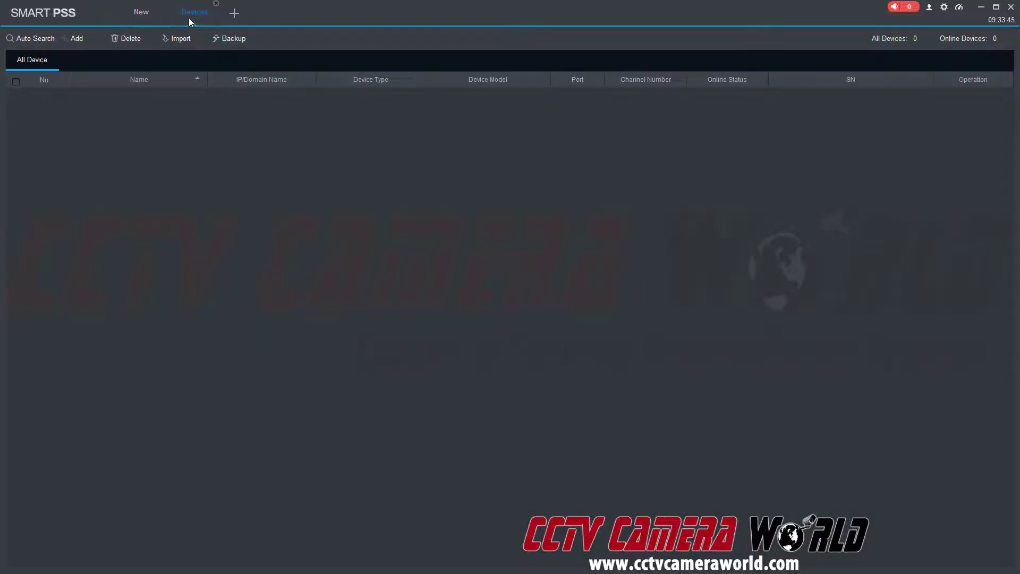
Start a manual device add with the method set to SN (For Device Support P2P)
left_click(88, 42)
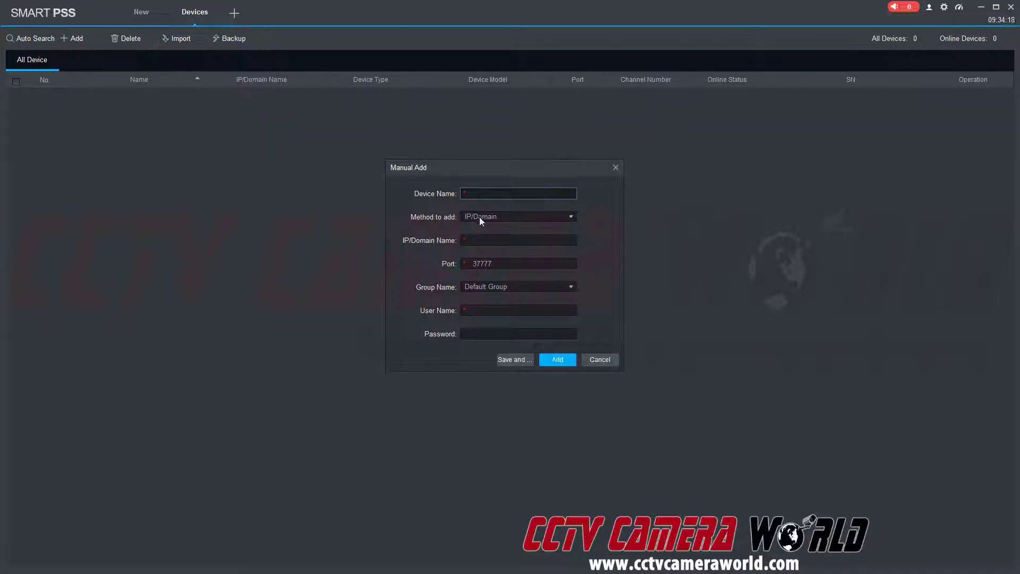
left_click(480, 219)
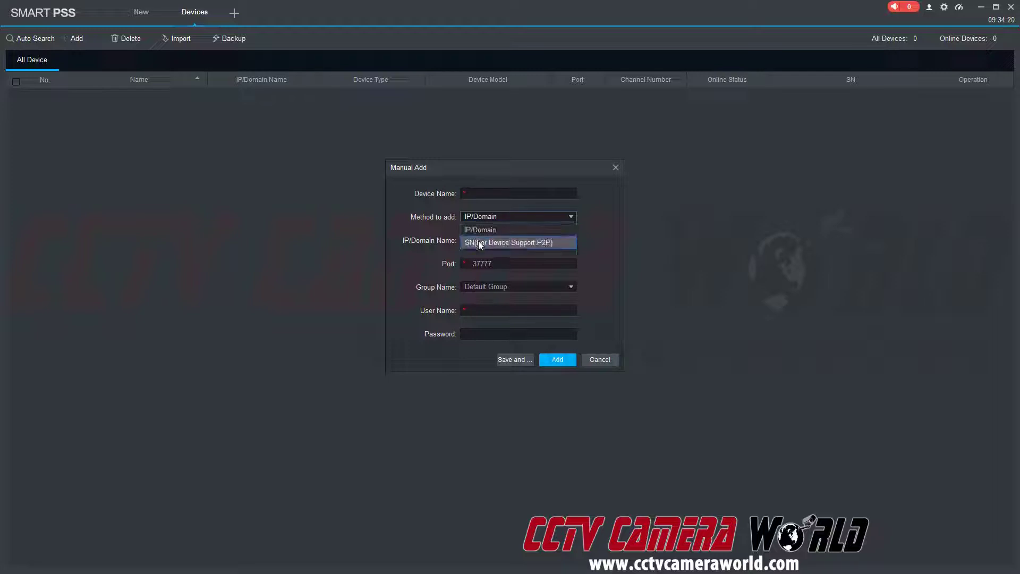
left_click(478, 241)
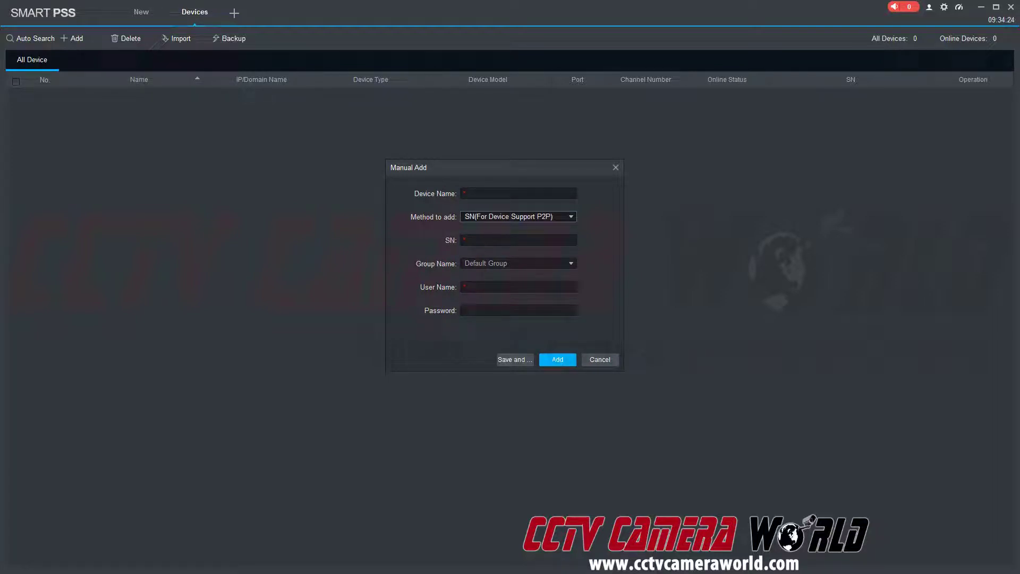
left_click(478, 193)
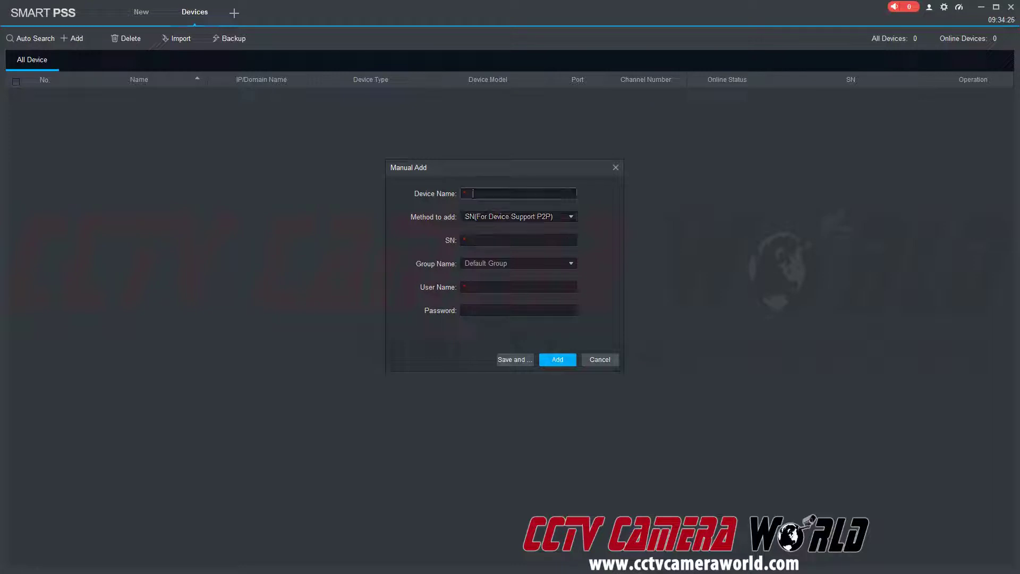
type("Home")
key("Tab")
key("Tab")
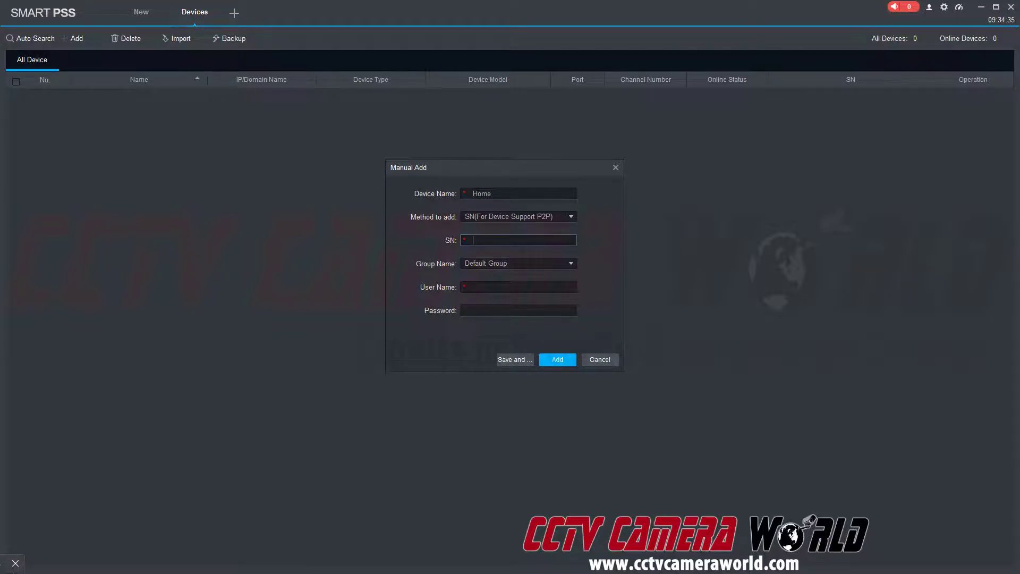
type("2M048")
type("0APAZLD043")
key("Tab")
type("admin")
key("Tab")
type("1")
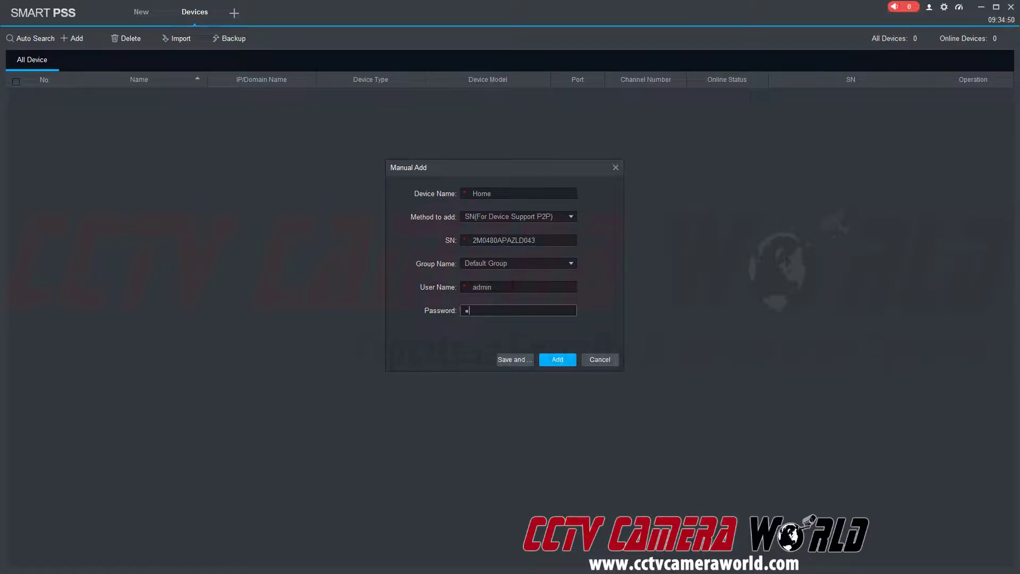
type("2345678")
Submit the Manual Add form to add the Home device
left_click(551, 362)
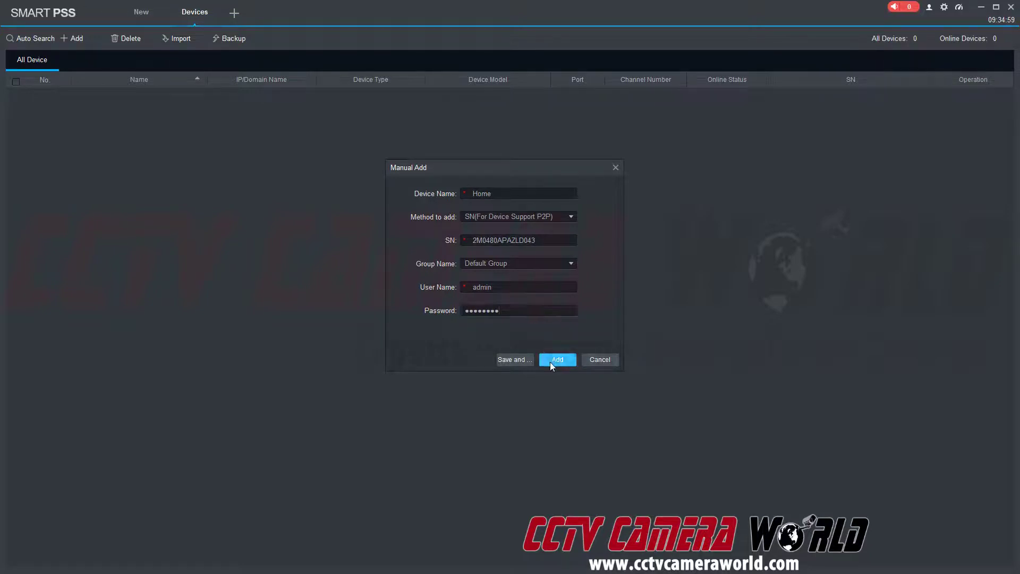